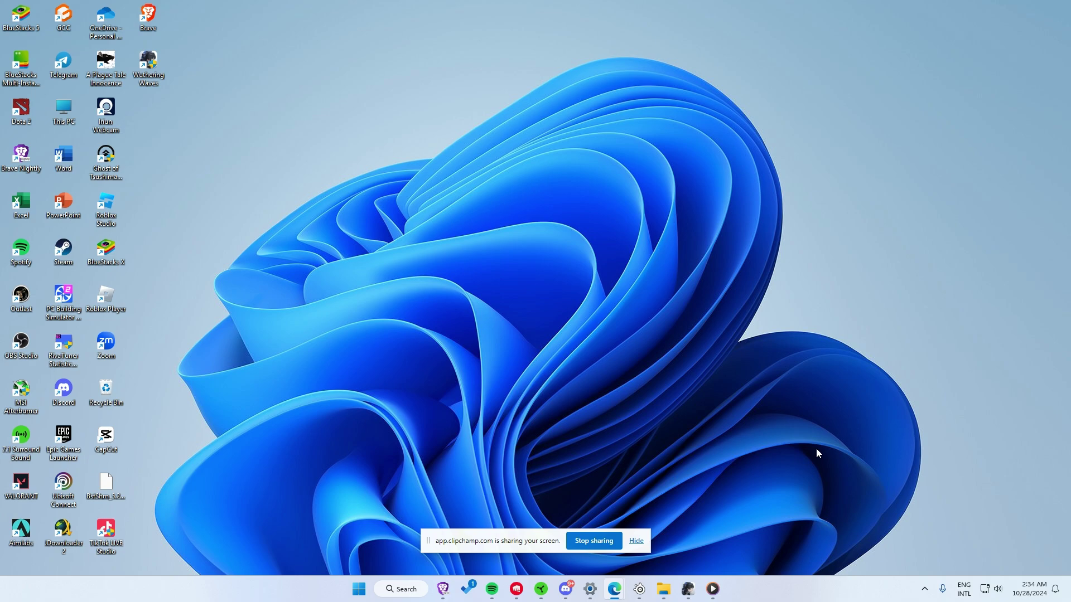
- Bring up the Open with choices for the DNA and RNA PDF in Downloads
left_click(662, 589)
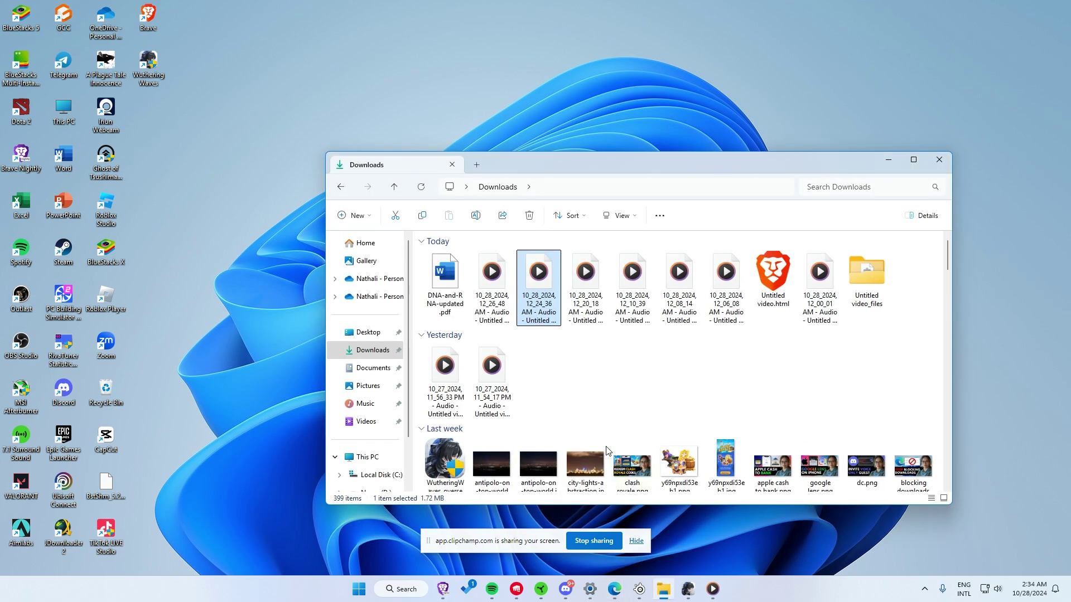
right_click(453, 286)
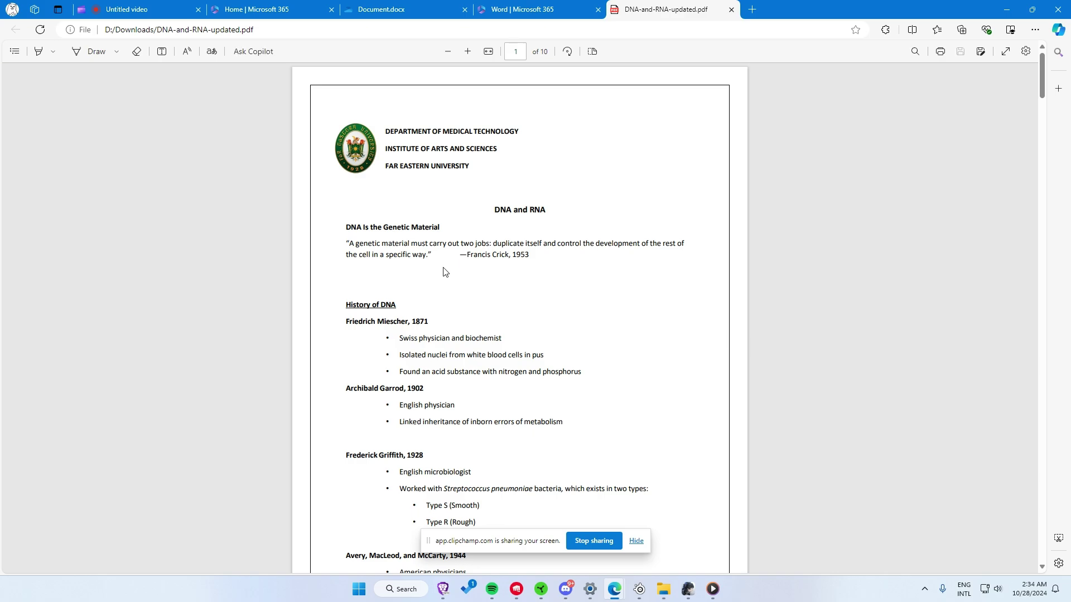
scroll(323, 225, "down", 2)
scroll(323, 225, "down", 1)
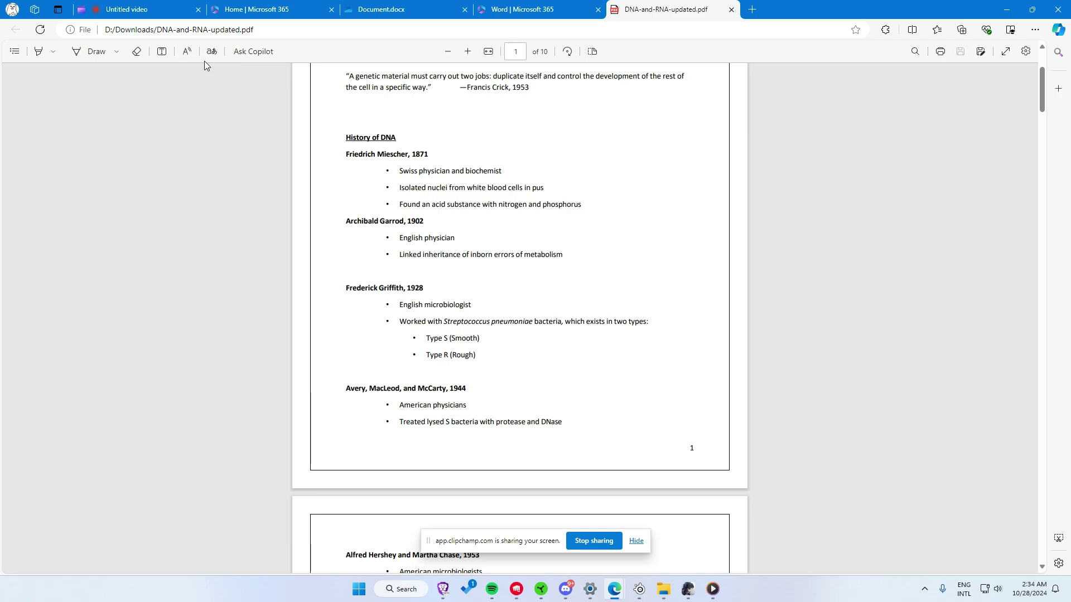
- Launch Word for the web from the Microsoft 365 sidebar and create a blank Document 2
left_click(1058, 89)
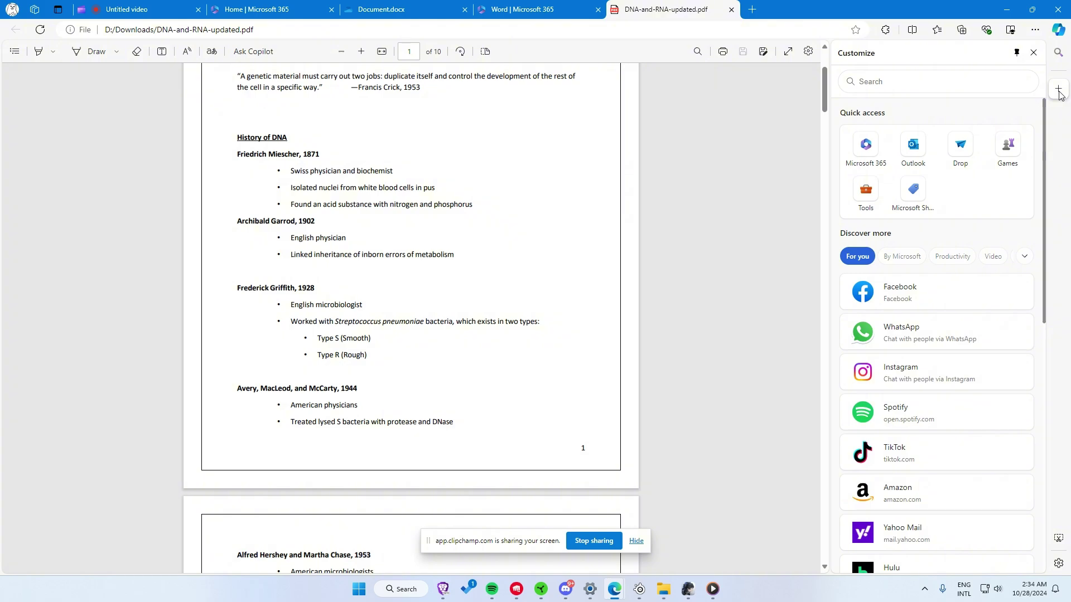
left_click(871, 155)
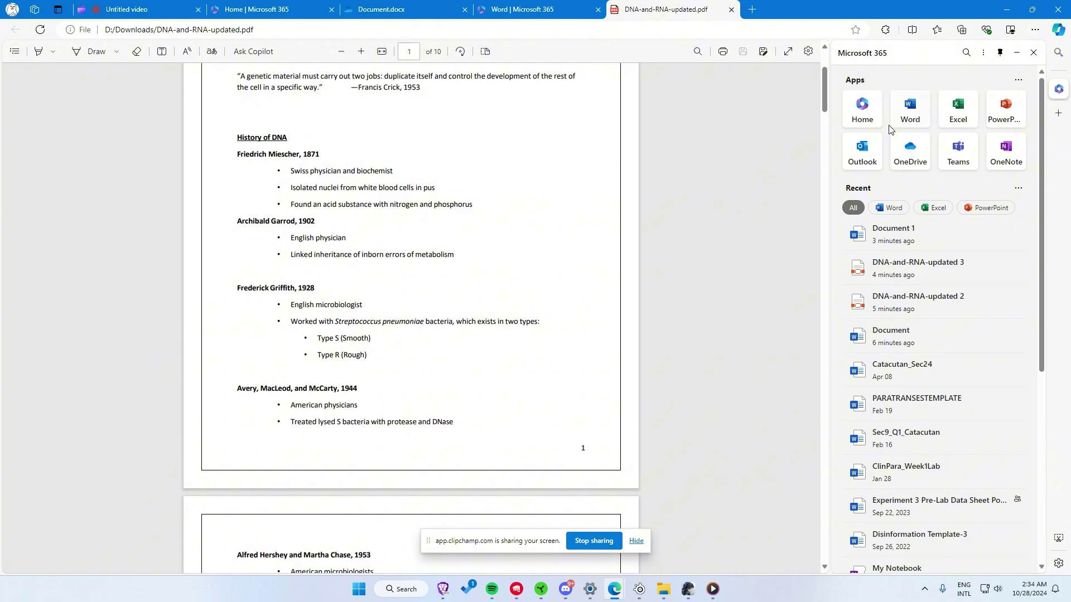
left_click(910, 116)
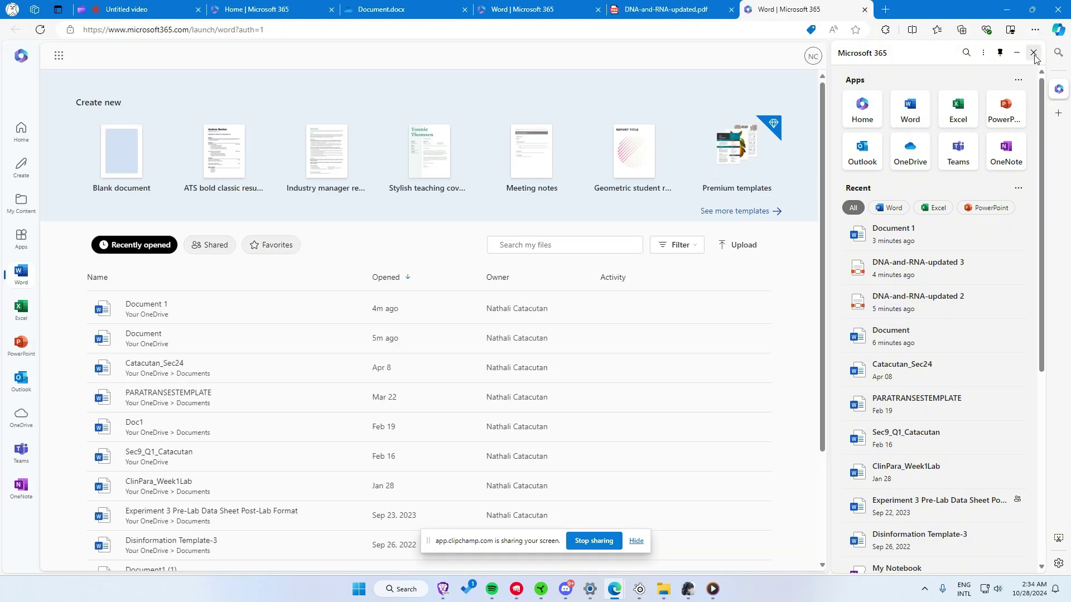
left_click(1033, 52)
left_click(143, 168)
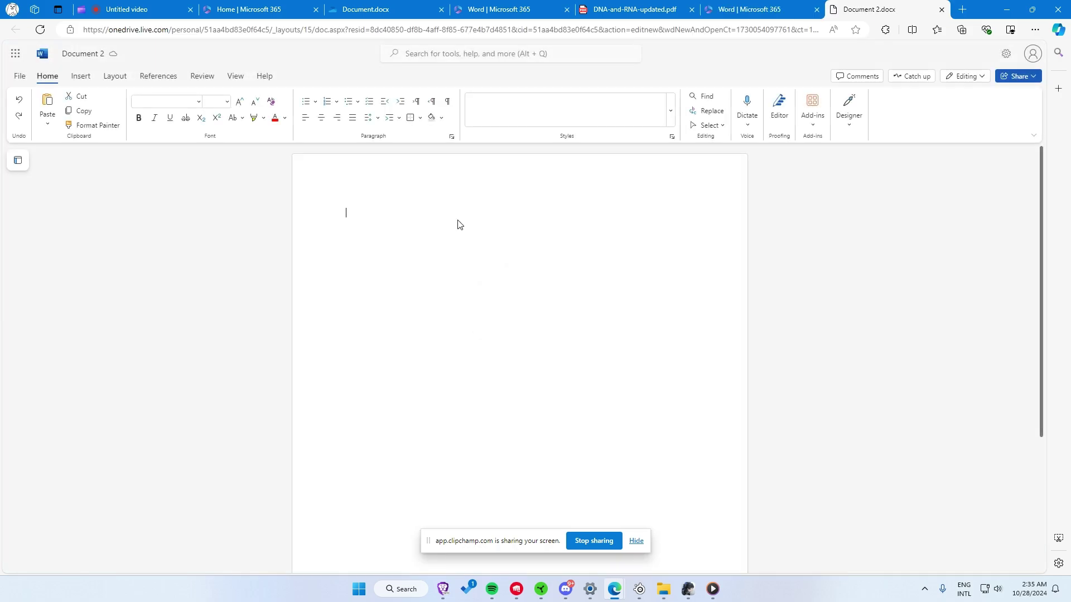
- Insert the picture antipolo-on-top-world (1).jpg from this device into Document 2
left_click(80, 78)
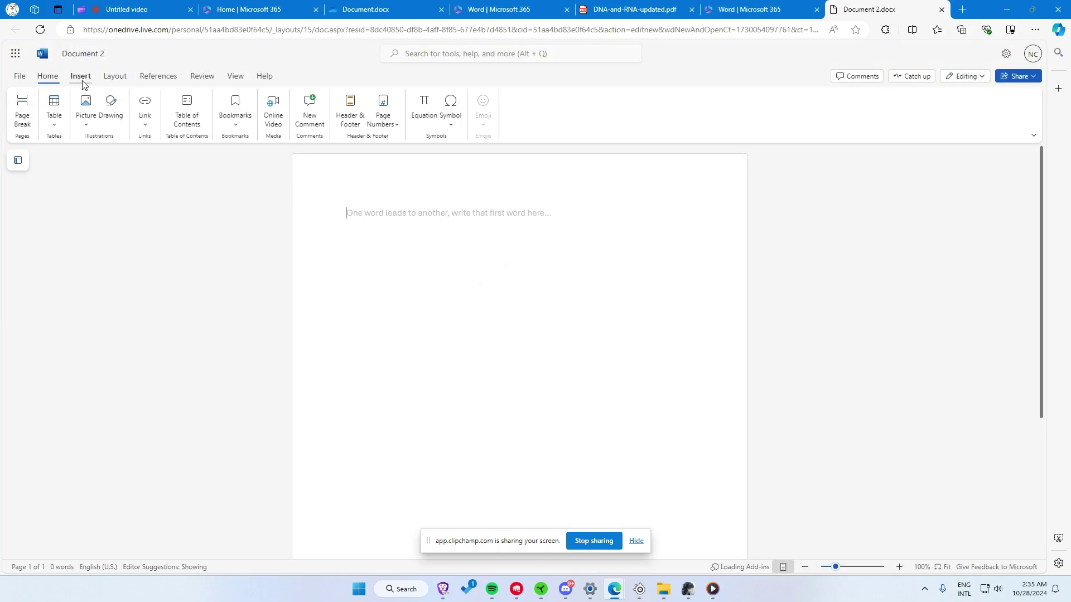
left_click(89, 116)
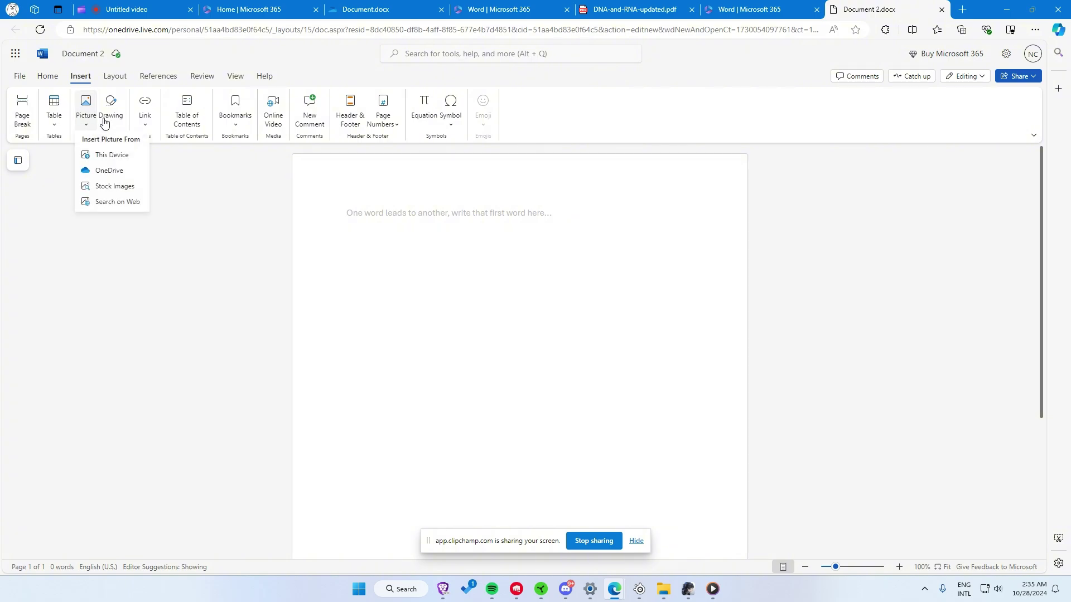
left_click(115, 159)
left_click(187, 136)
left_click(447, 280)
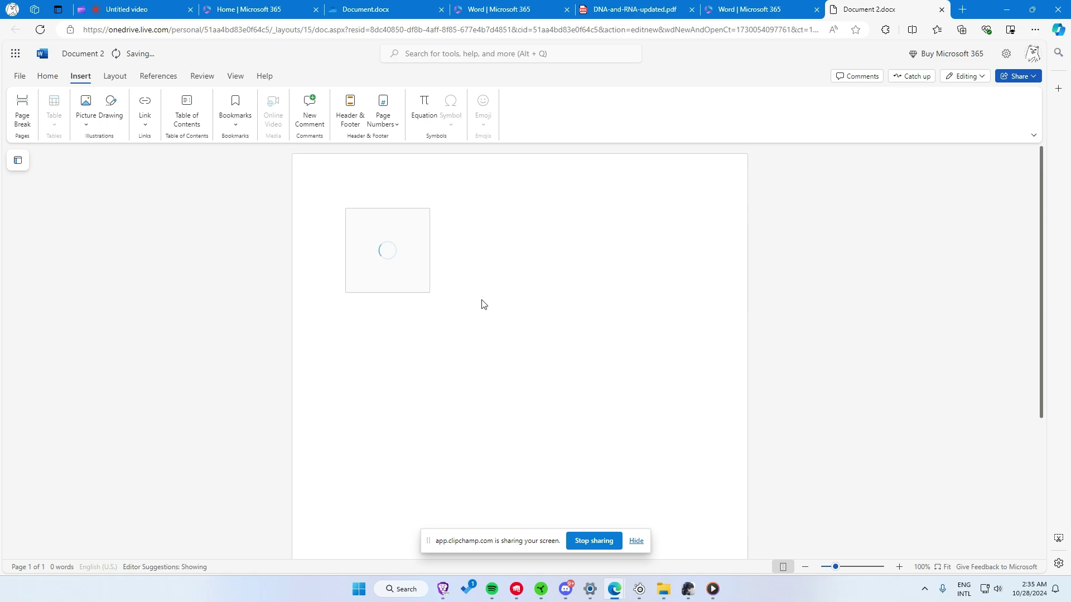